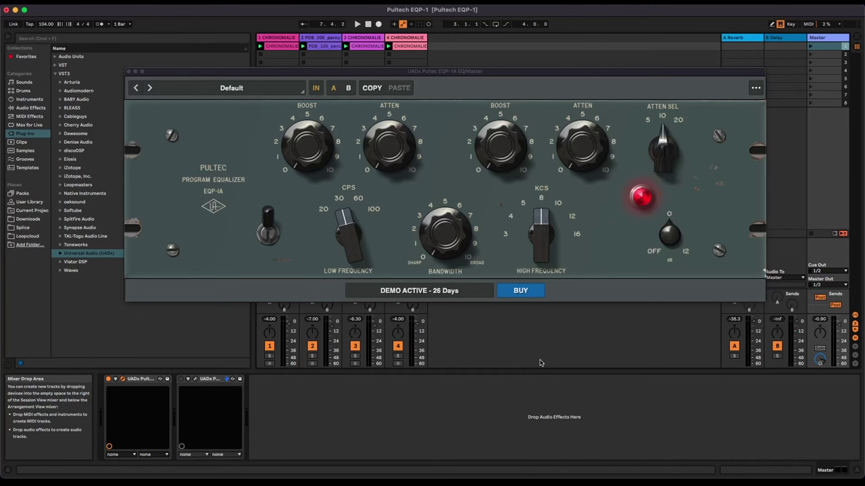
# Play the song and set the master Pultec's low band to 100 CPS with boost near 7
pyautogui.press('space')
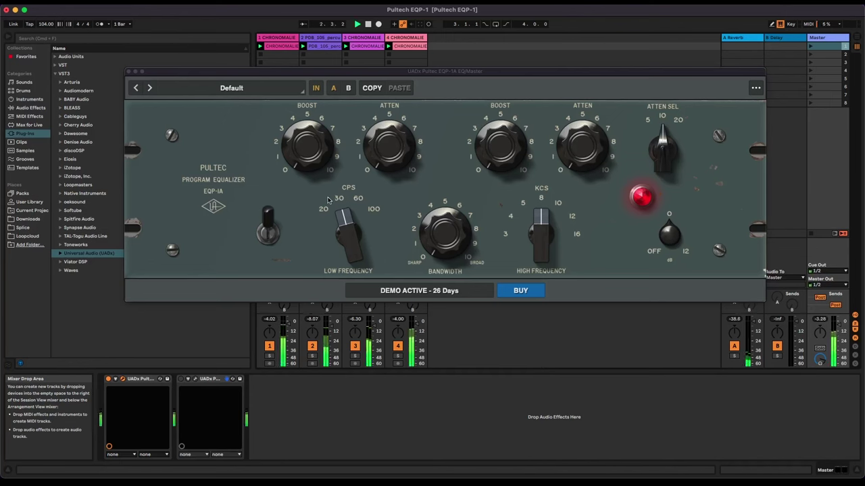
pyautogui.moveTo(301, 166); pyautogui.dragTo(295, 138)
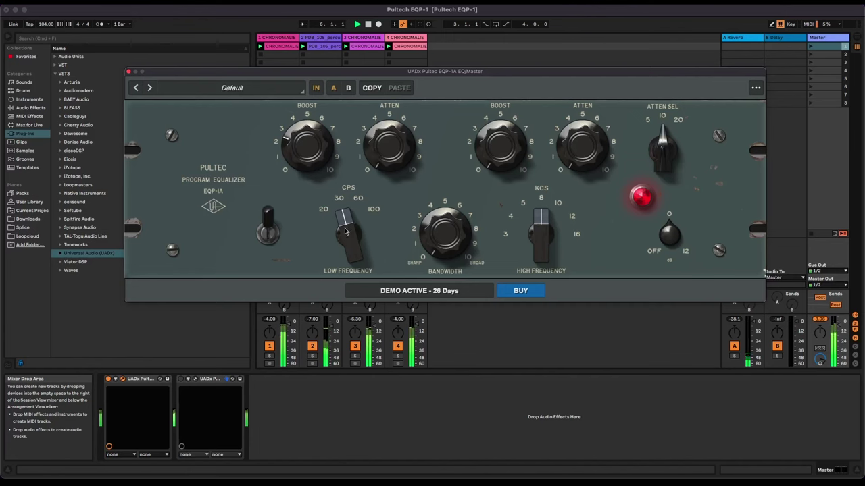
pyautogui.moveTo(345, 235); pyautogui.dragTo(347, 217)
pyautogui.moveTo(296, 154); pyautogui.dragTo(289, 130)
pyautogui.moveTo(348, 221); pyautogui.dragTo(343, 270)
pyautogui.moveTo(307, 139); pyautogui.dragTo(306, 142)
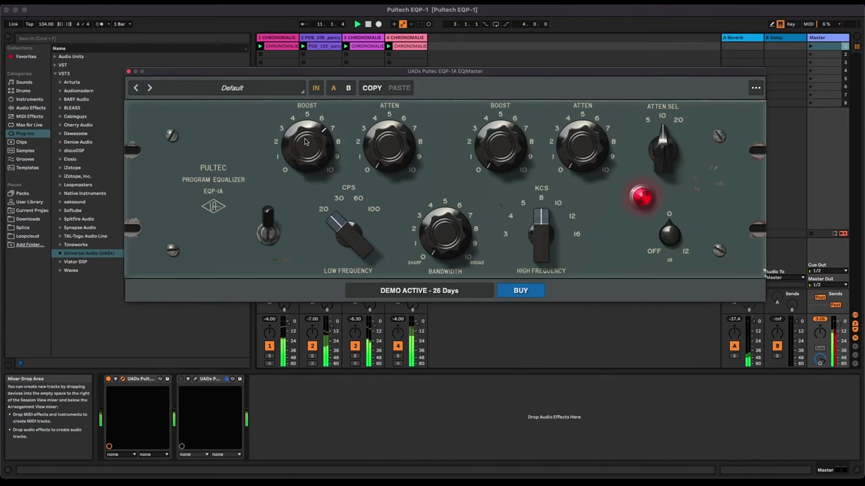
pyautogui.moveTo(349, 244); pyautogui.dragTo(306, 166)
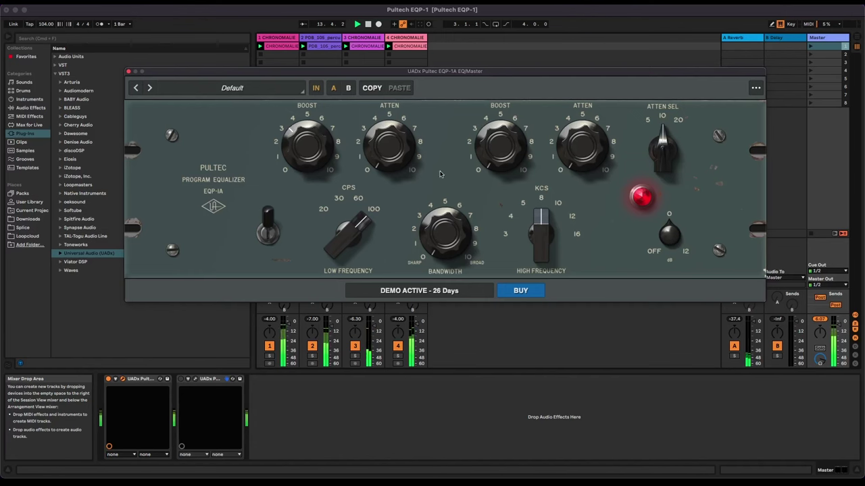
# Add high-band boost, drop the low boost toward 2, and set the high frequency to 10 kHz
pyautogui.moveTo(497, 167); pyautogui.dragTo(486, 131)
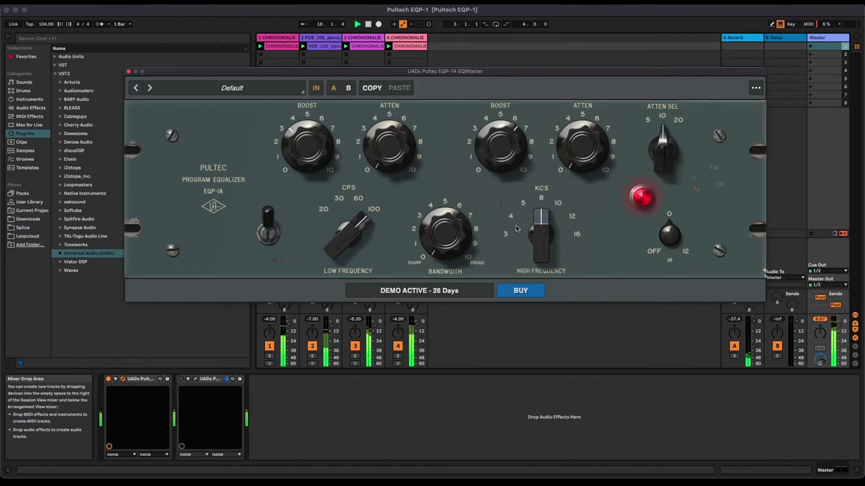
pyautogui.moveTo(306, 146); pyautogui.dragTo(308, 154)
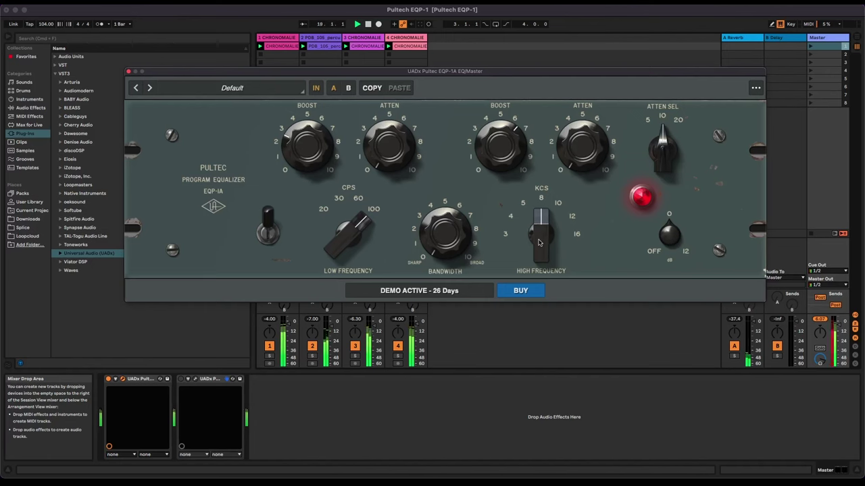
pyautogui.moveTo(539, 243); pyautogui.dragTo(535, 196)
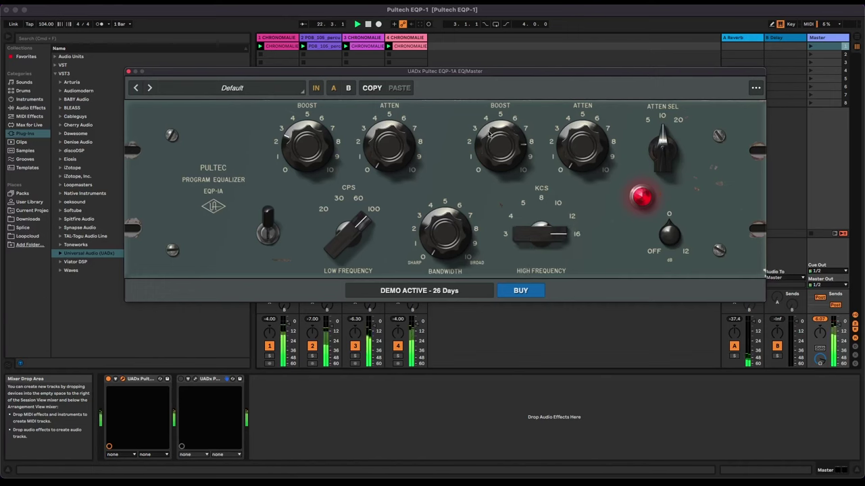
pyautogui.moveTo(489, 134); pyautogui.dragTo(530, 178)
pyautogui.moveTo(527, 241); pyautogui.dragTo(522, 263)
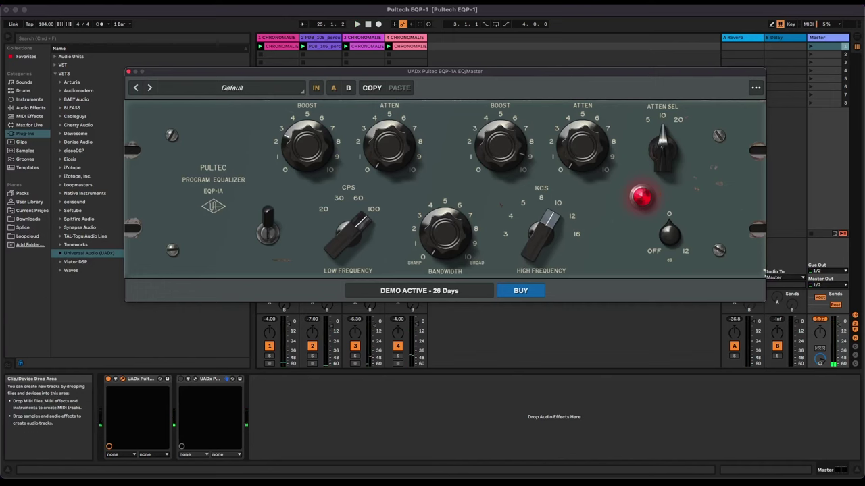
# Open the second Pultec's window beside the first and bring the first back in front
pyautogui.click(209, 379)
pyautogui.click(195, 379)
pyautogui.moveTo(337, 80); pyautogui.dragTo(386, 151)
pyautogui.click(379, 72)
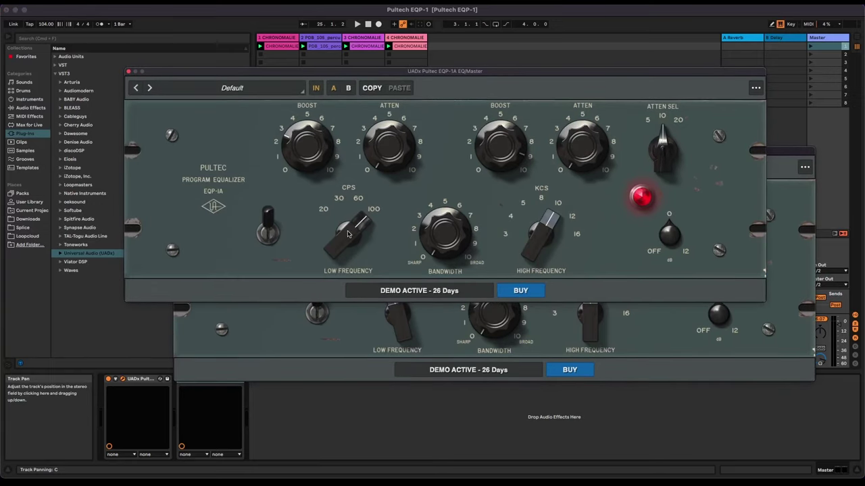
# Set the first Pultec's low frequency to 60 CPS with a slight low boost while playing
pyautogui.moveTo(348, 233); pyautogui.dragTo(341, 294)
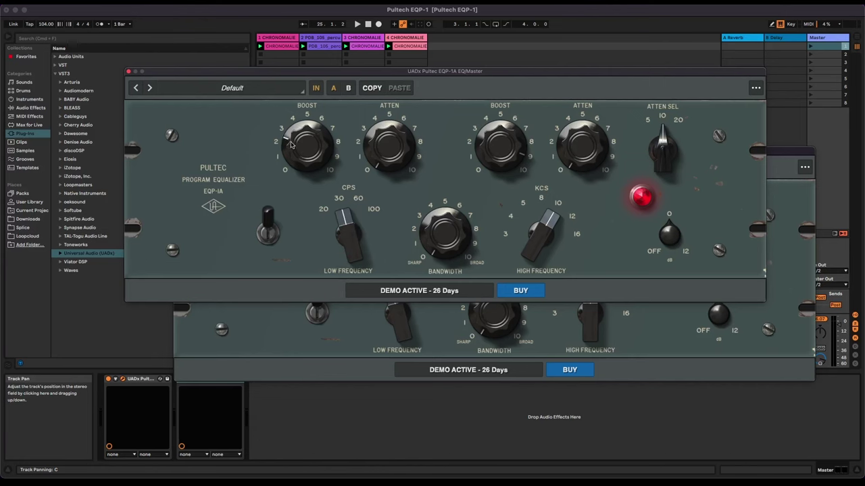
pyautogui.press('space')
pyautogui.moveTo(292, 149); pyautogui.dragTo(301, 179)
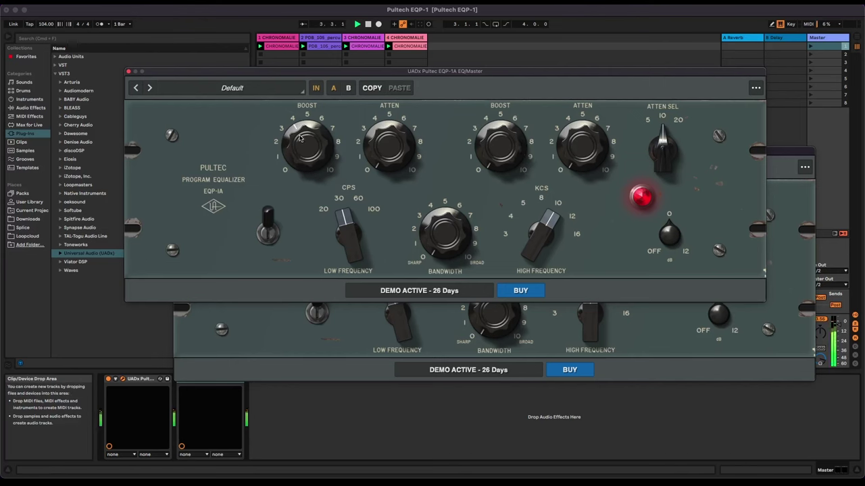
pyautogui.moveTo(302, 141)
pyautogui.mouseDown()
pyautogui.moveTo(306, 202)
pyautogui.moveTo(301, 158)
pyautogui.moveTo(295, 234)
pyautogui.moveTo(289, 204)
pyautogui.mouseUp()
# On the second Pultec, try 100 CPS, then settle on 60 CPS with a low boost of about 2–3
pyautogui.click(306, 351)
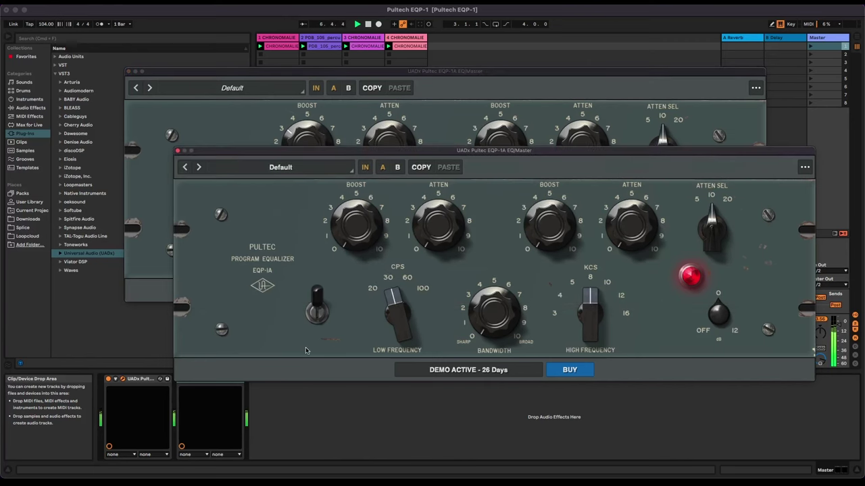
pyautogui.moveTo(395, 299); pyautogui.dragTo(412, 261)
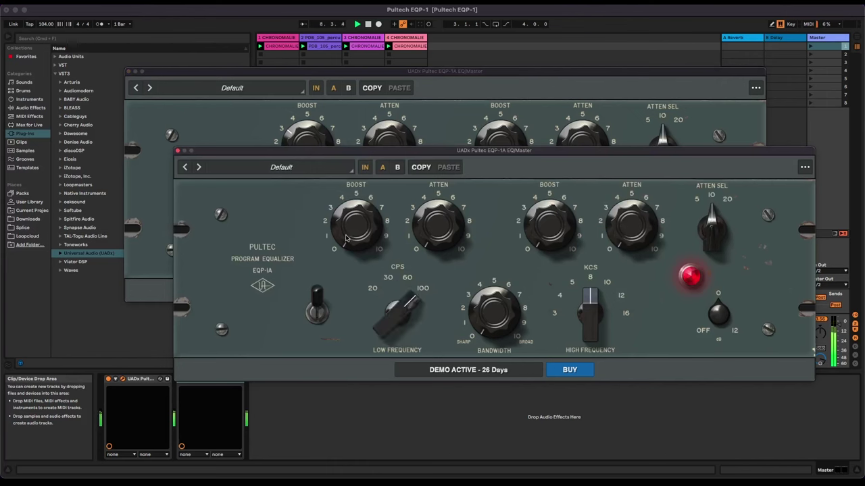
pyautogui.moveTo(349, 237); pyautogui.dragTo(341, 211)
pyautogui.moveTo(341, 210); pyautogui.dragTo(339, 221)
pyautogui.moveTo(400, 318); pyautogui.dragTo(396, 345)
pyautogui.moveTo(352, 232)
pyautogui.mouseDown()
pyautogui.moveTo(351, 224)
pyautogui.moveTo(351, 233)
pyautogui.mouseUp()
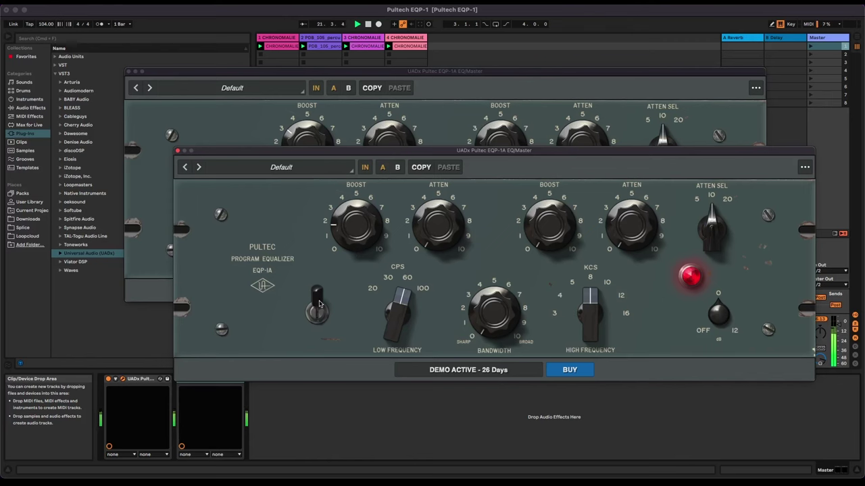
# Switch the first Pultec's EQ in and nudge the second Pultec window upward
pyautogui.click(230, 119)
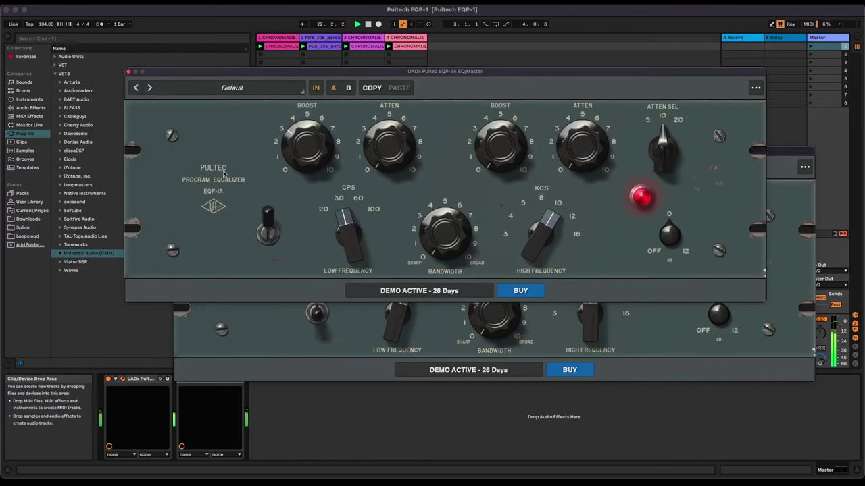
pyautogui.click(267, 228)
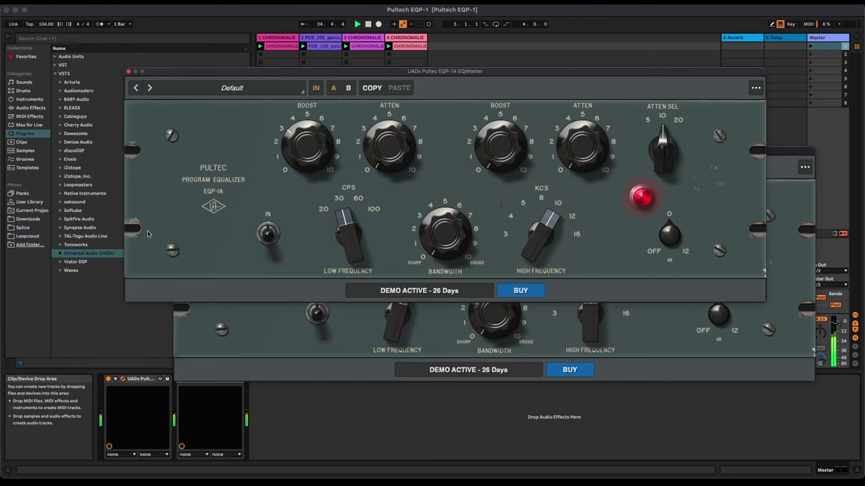
pyautogui.click(218, 348)
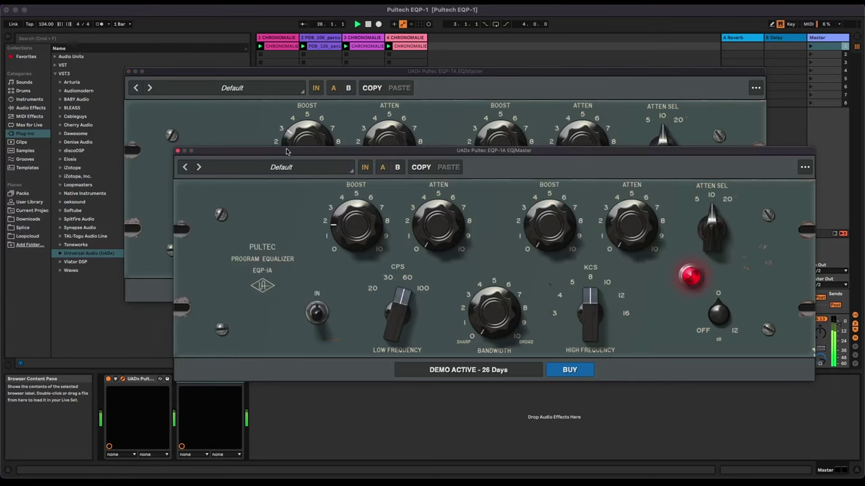
pyautogui.moveTo(289, 152); pyautogui.dragTo(298, 126)
# Activate the first Pultec device in the master chain and bring its window forward
pyautogui.click(174, 382)
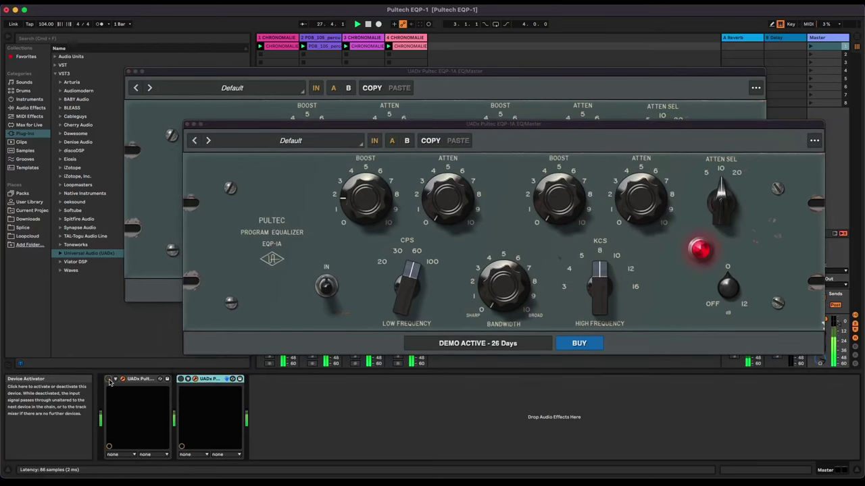
pyautogui.click(110, 380)
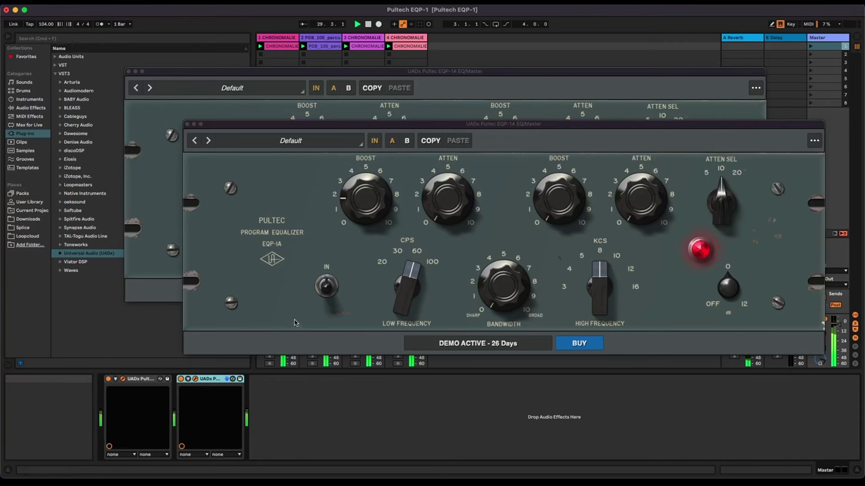
pyautogui.click(173, 258)
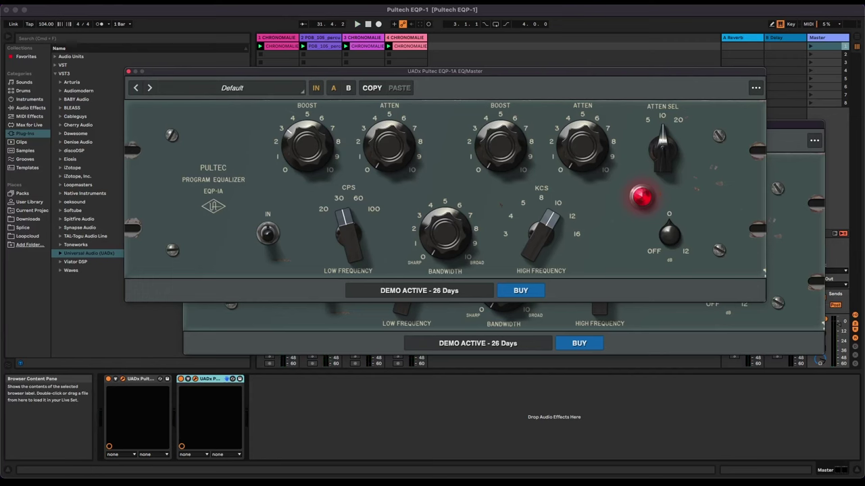
# Delete the second Pultec from the master chain, solo track 3 and restart playback
pyautogui.click(217, 378)
pyautogui.press('Delete')
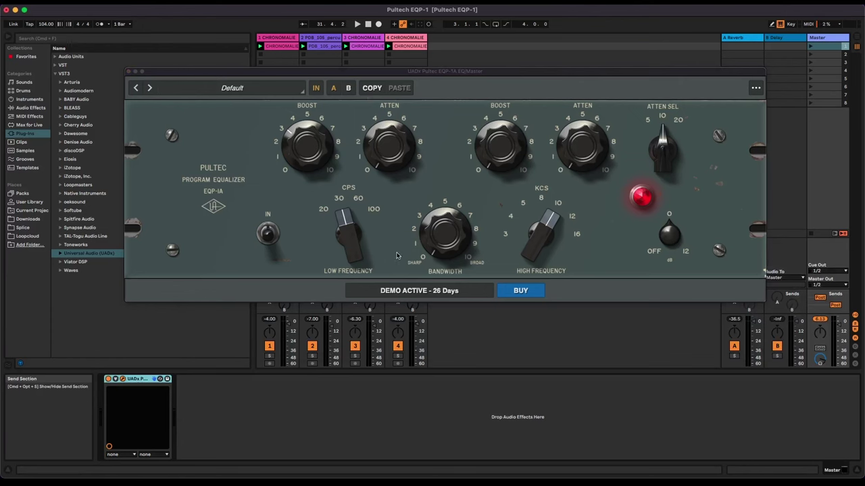
pyautogui.click(356, 358)
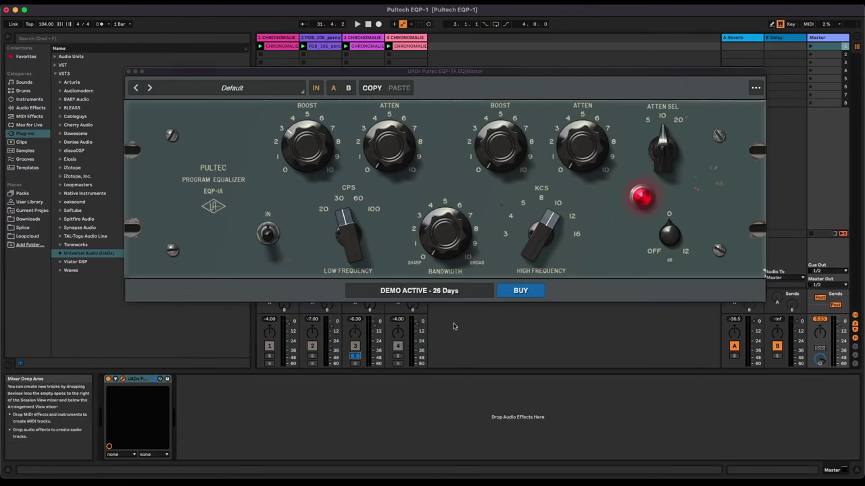
pyautogui.press('space')
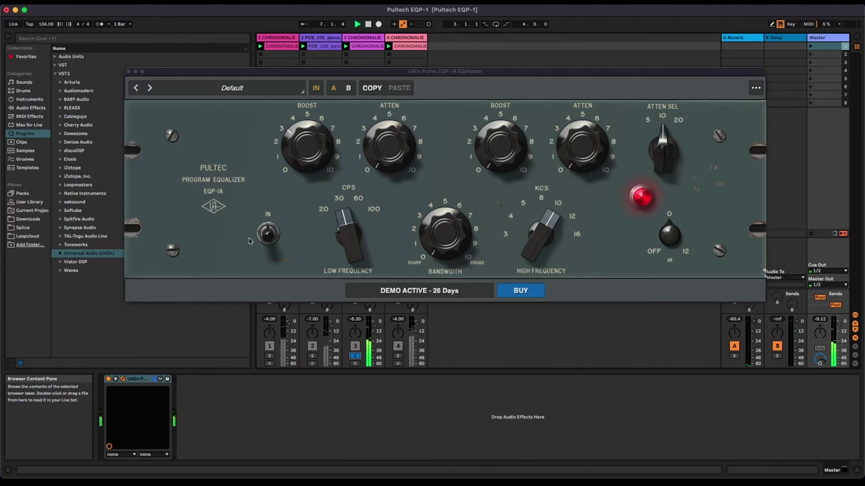
# Set the Pultec's low frequency to 60 CPS, switch the EQ in, and bring the low boost to about 1
pyautogui.click(445, 168)
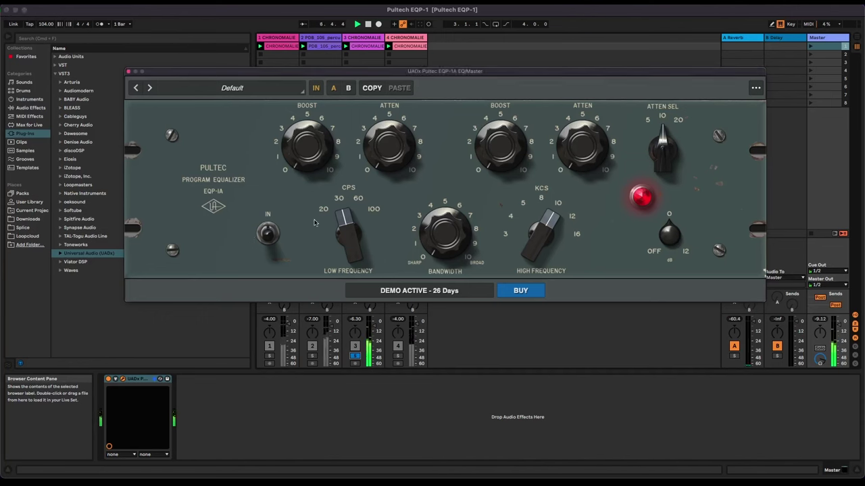
pyautogui.moveTo(344, 228); pyautogui.dragTo(346, 220)
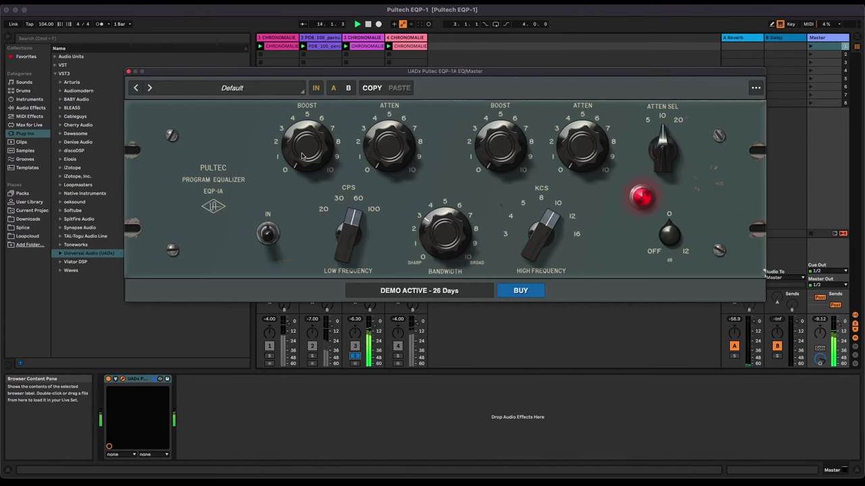
pyautogui.moveTo(302, 156); pyautogui.dragTo(301, 97)
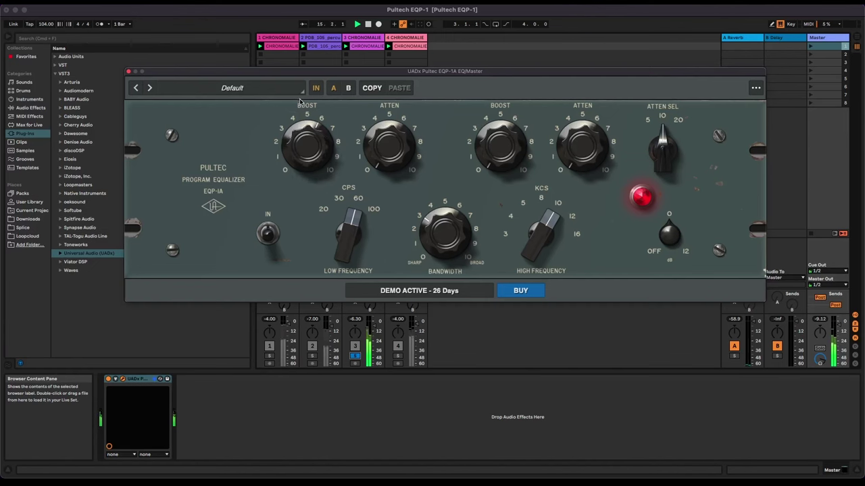
pyautogui.click(268, 234)
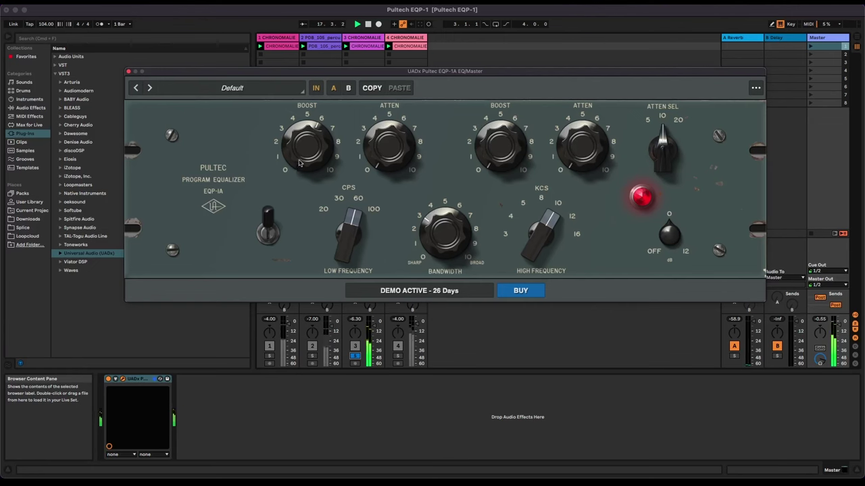
pyautogui.moveTo(300, 163)
pyautogui.mouseDown()
pyautogui.moveTo(297, 196)
pyautogui.moveTo(301, 147)
pyautogui.mouseUp()
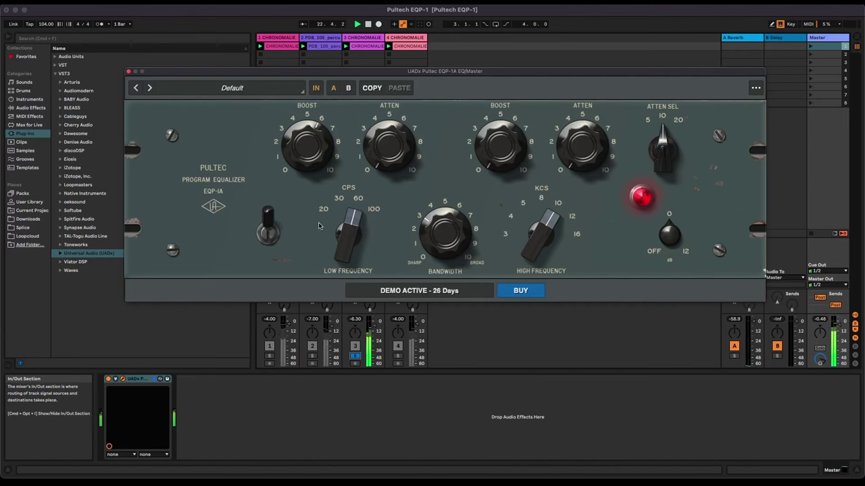
# Raise the 60 Hz low attenuation to about 5 and the low boost toward 8, then ease the boost back
pyautogui.moveTo(389, 158); pyautogui.dragTo(387, 115)
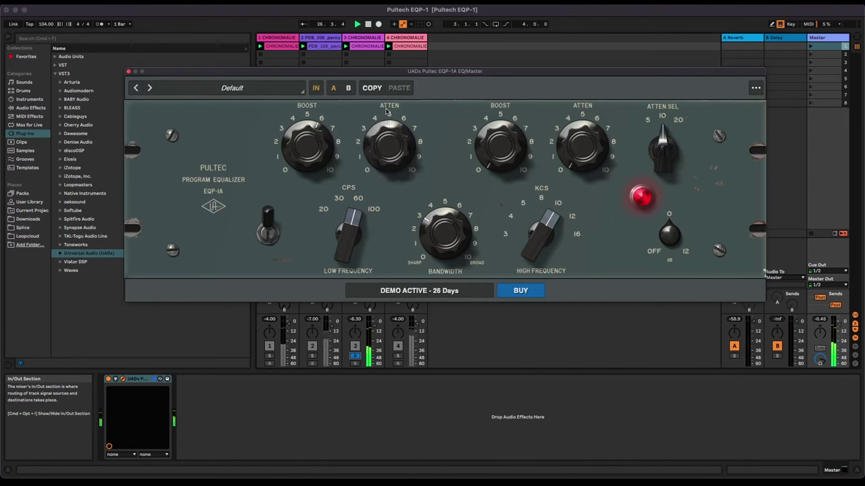
pyautogui.moveTo(387, 111); pyautogui.dragTo(385, 119)
pyautogui.moveTo(305, 154)
pyautogui.mouseDown()
pyautogui.moveTo(307, 133)
pyautogui.moveTo(307, 151)
pyautogui.mouseUp()
pyautogui.moveTo(376, 149); pyautogui.dragTo(384, 105)
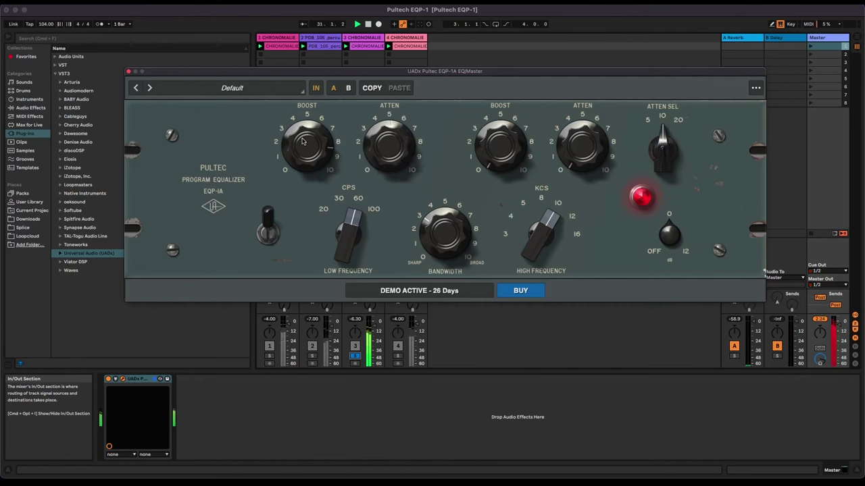
pyautogui.moveTo(304, 139); pyautogui.dragTo(299, 175)
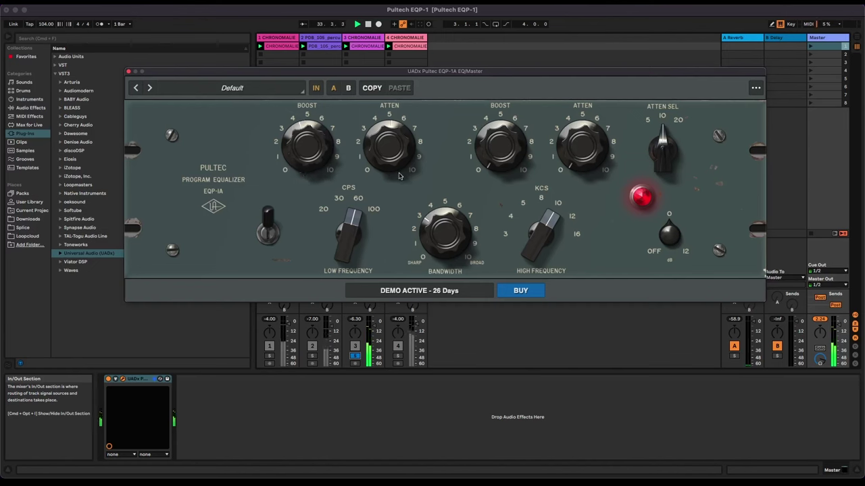